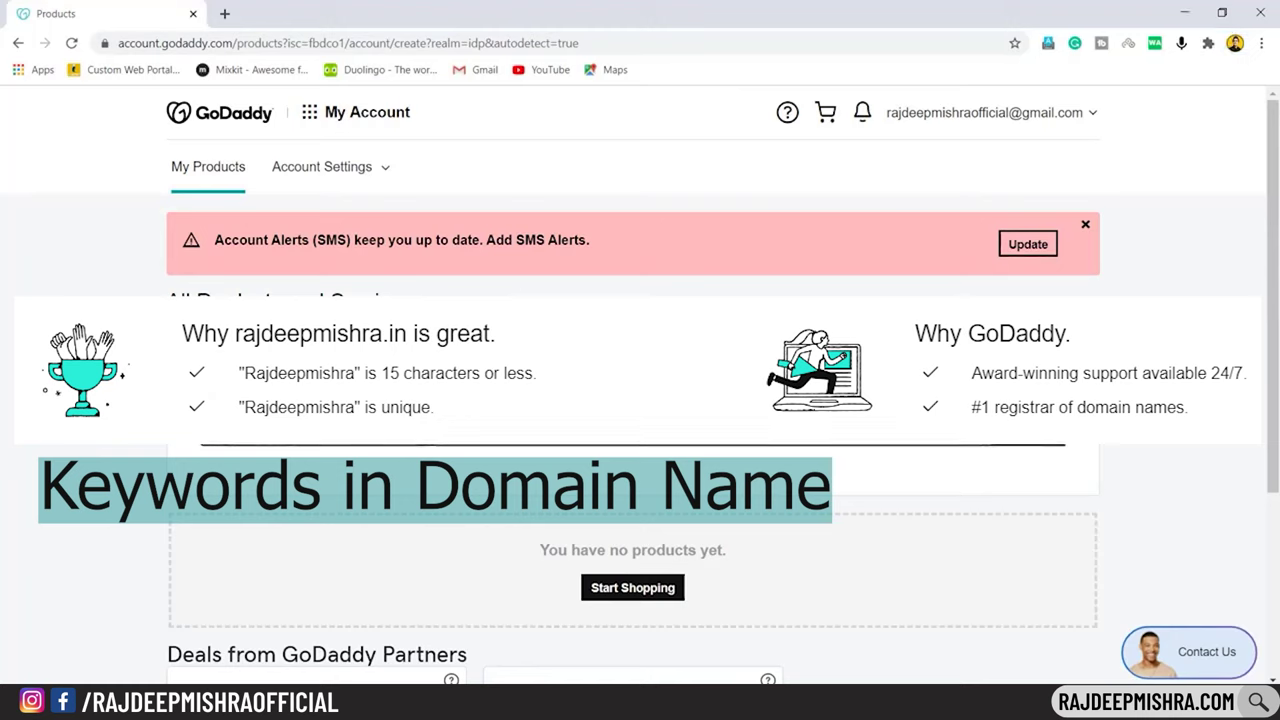
Step: Search for the .com domain made from the owner's full name and review the alternative domains offered
type("mishra")
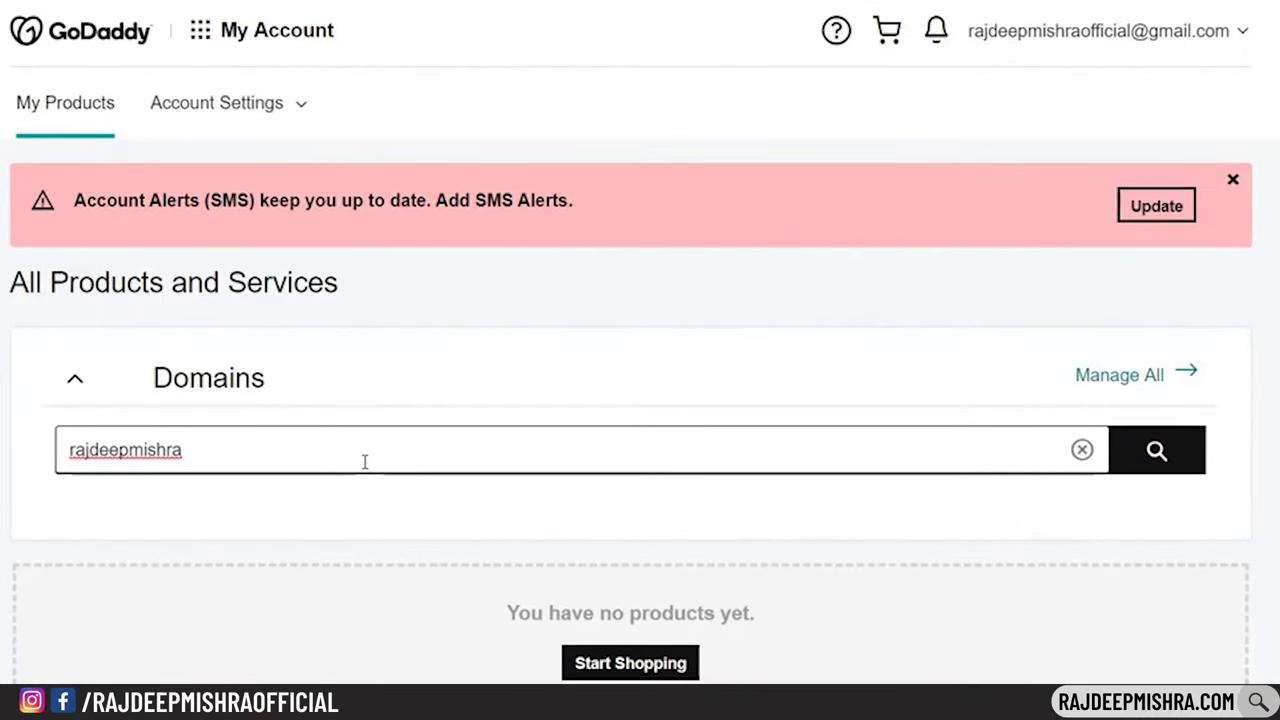
type(".com")
key("Return")
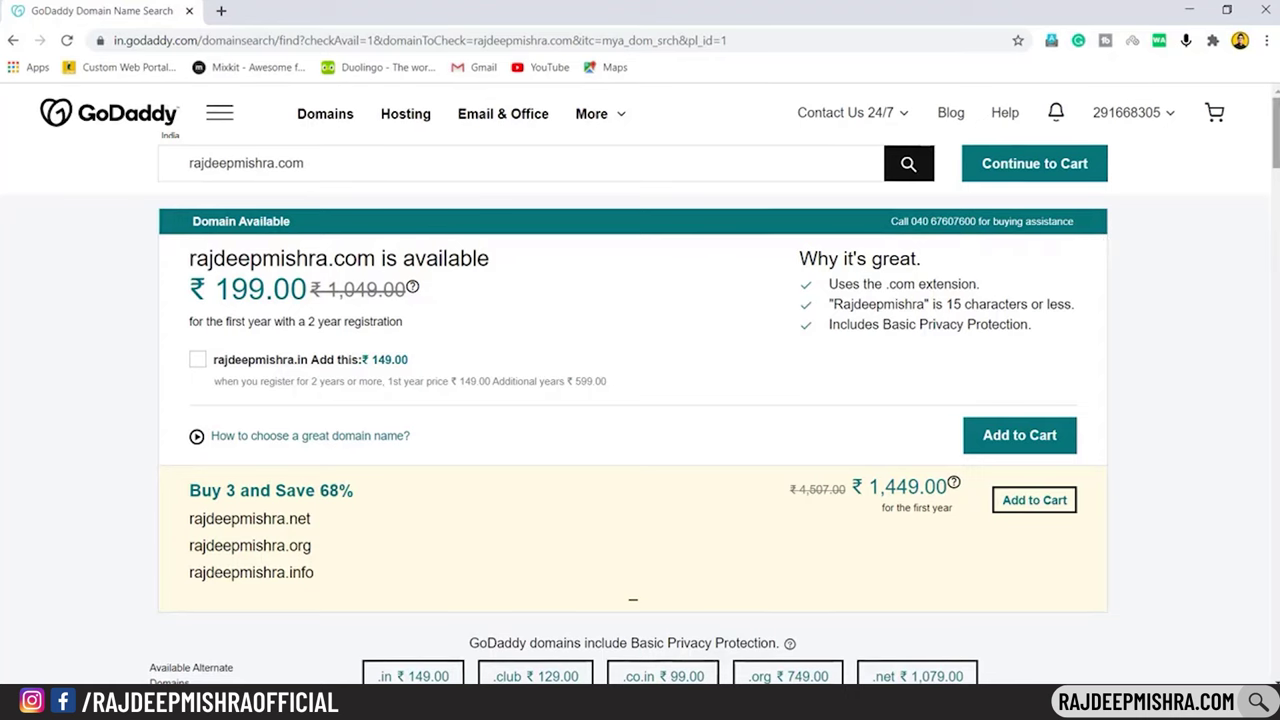
scroll(640, 400, "down", 4)
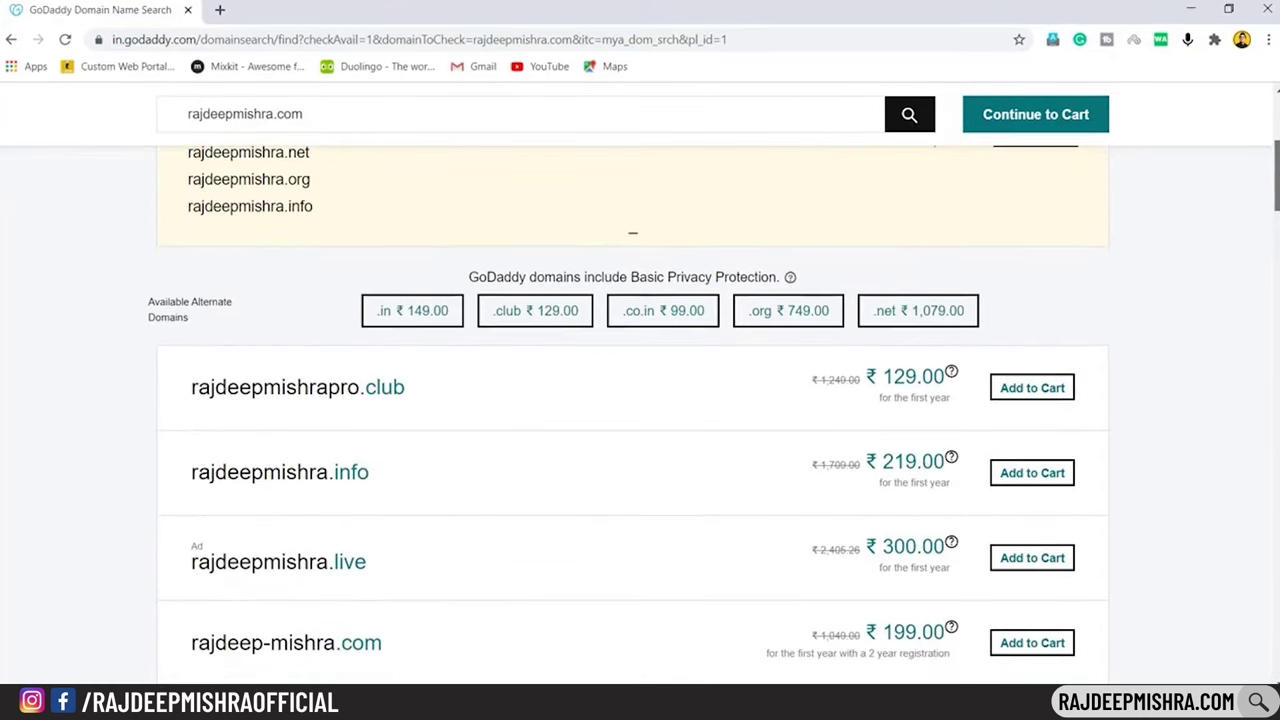
scroll(640, 400, "down", 2)
scroll(640, 400, "up", 1)
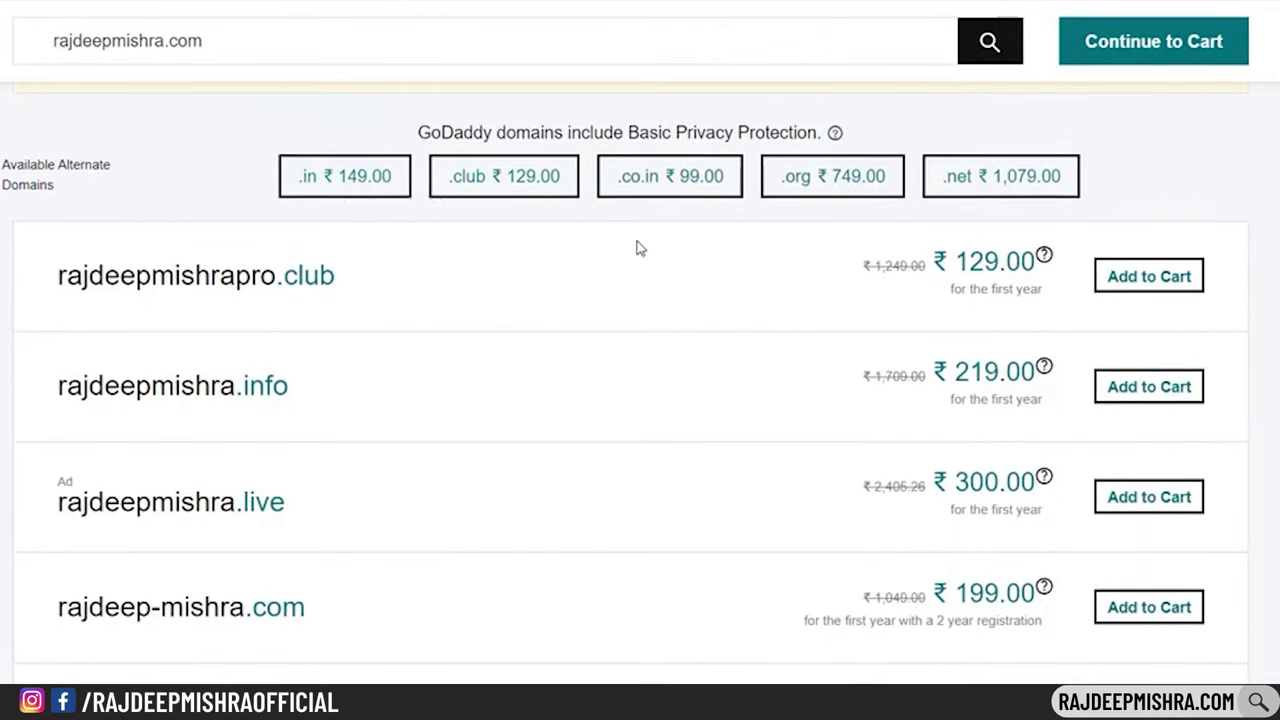
scroll(640, 400, "down", 8)
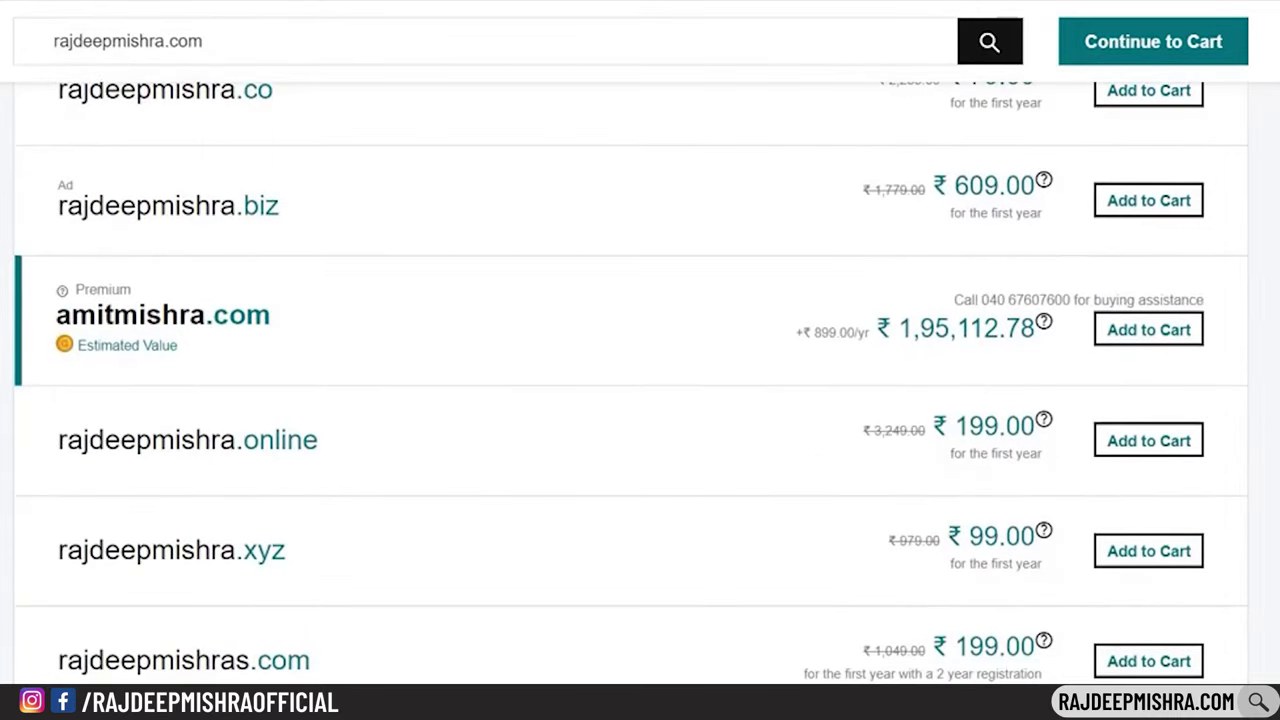
Step: Search for the same personal domain name with the .in extension to compare its availability and price
scroll(640, 400, "up", 8)
left_click(205, 107)
key("BackSpace")
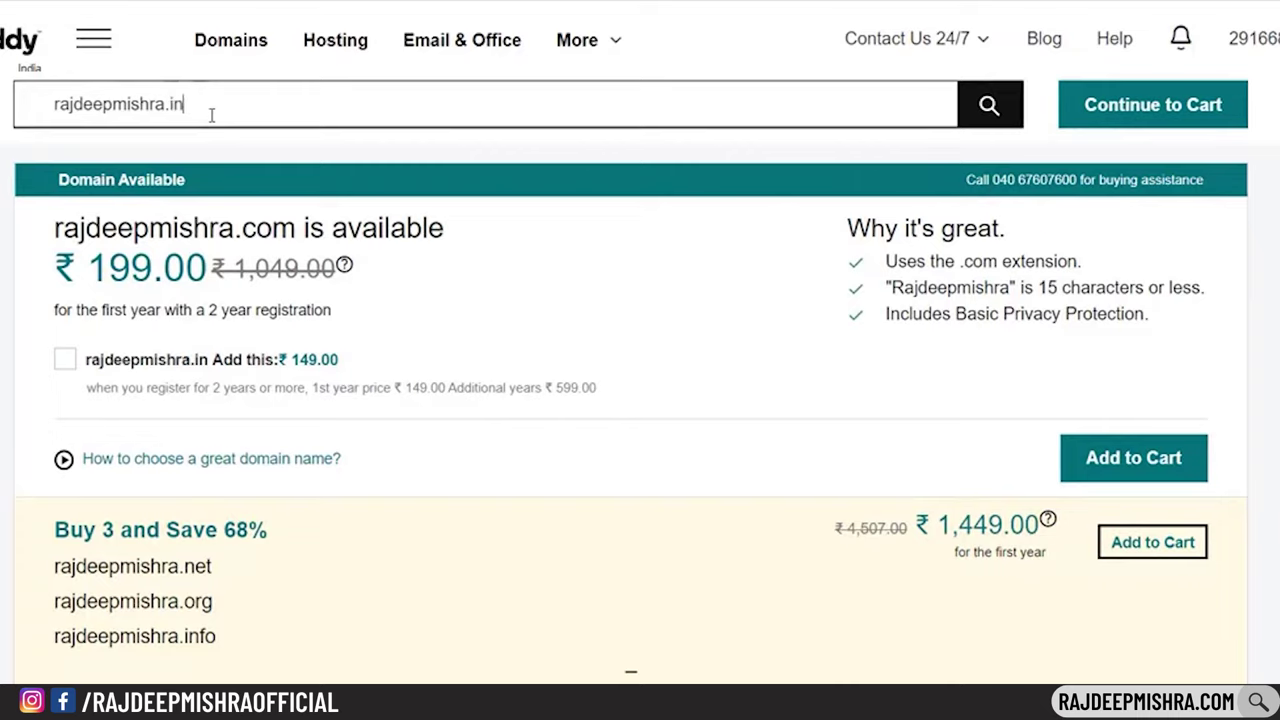
type("in")
key("Return")
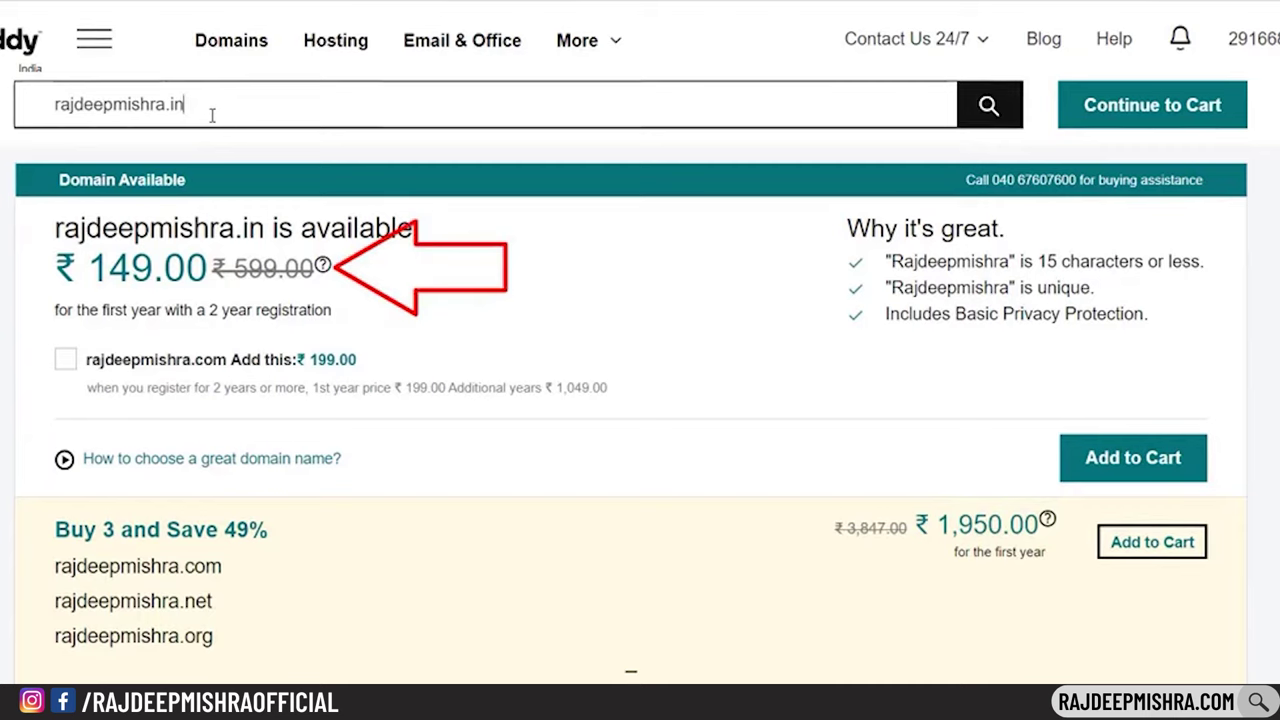
Step: Search again for the personal domain name with the .com extension and add it to the cart
key("BackSpace")
key("BackSpace")
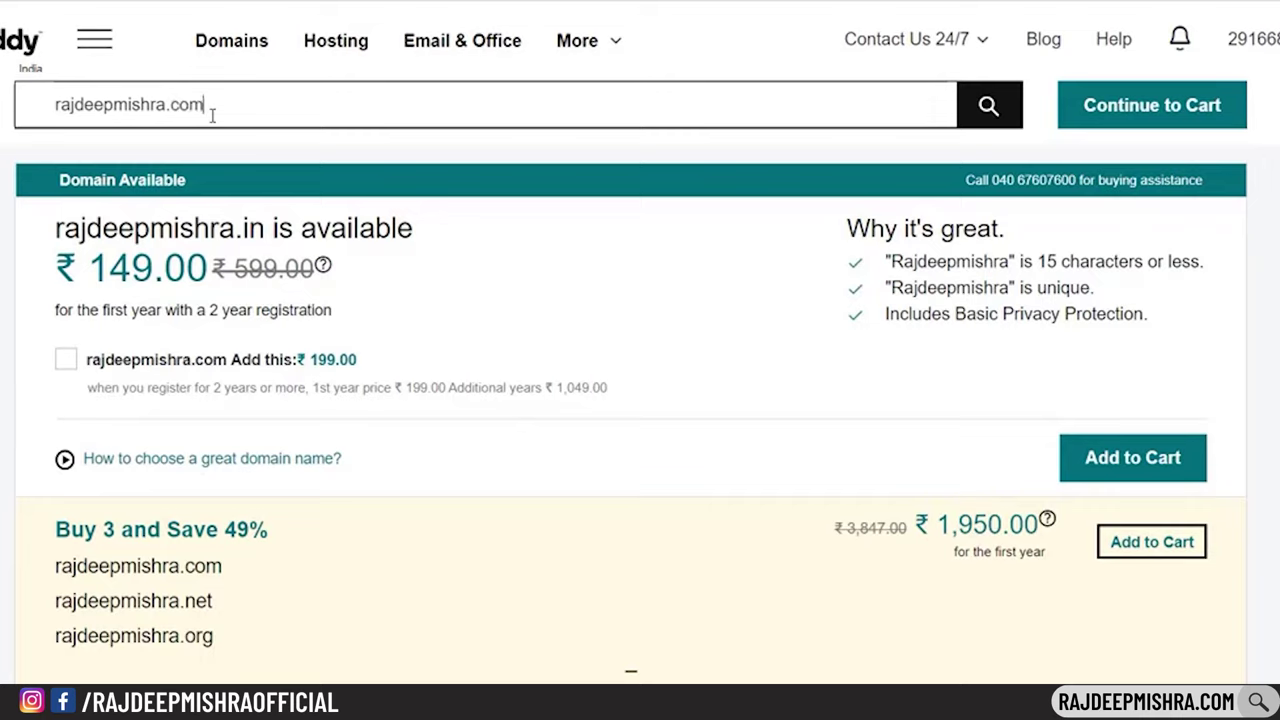
key("Return")
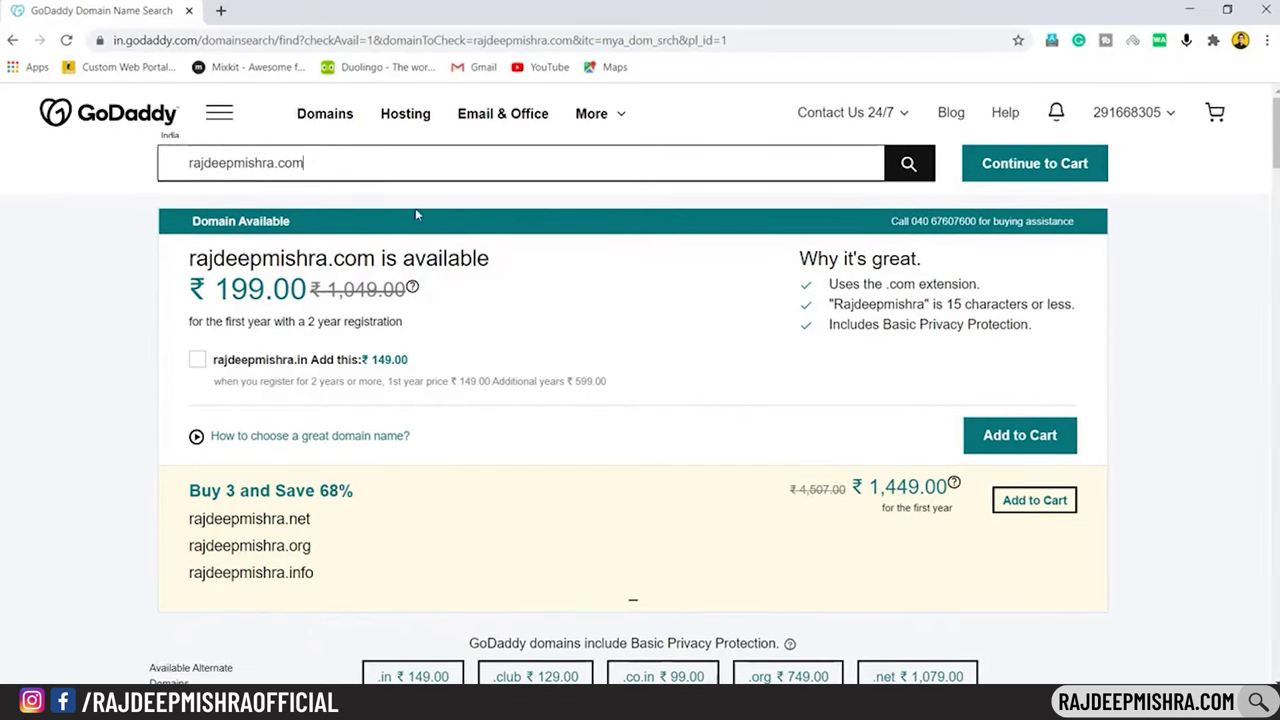
left_click(1022, 438)
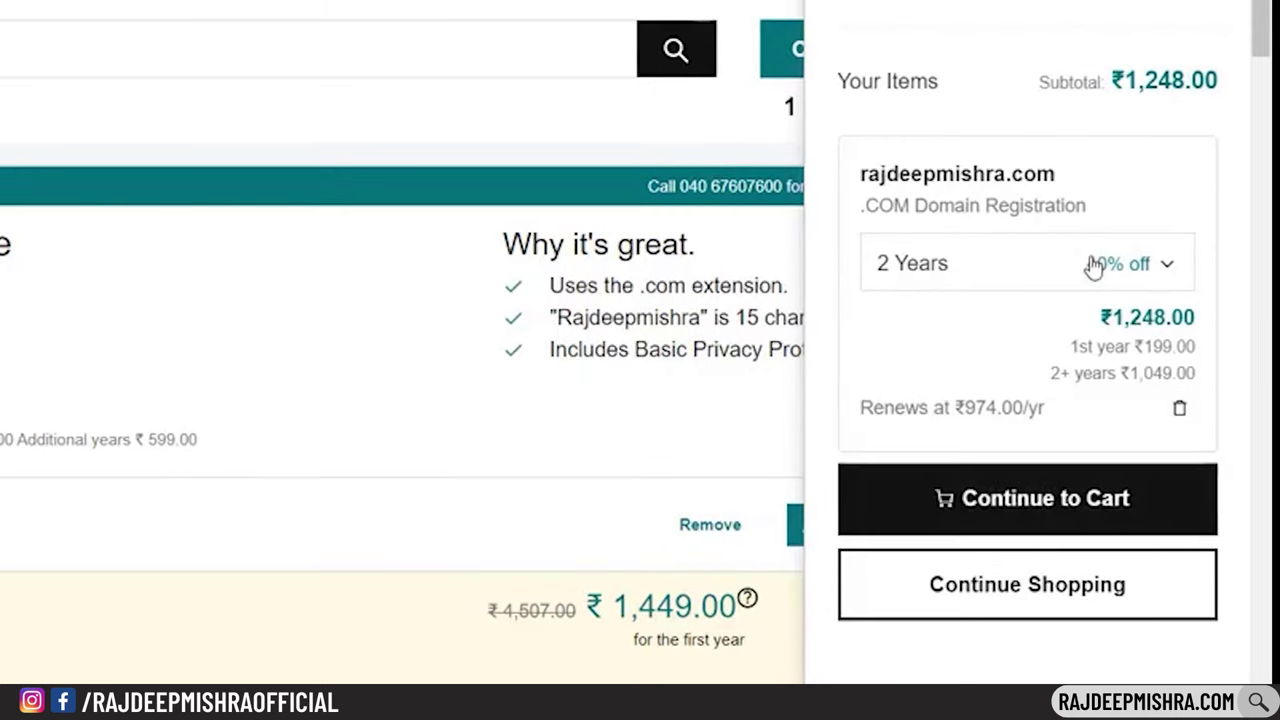
Step: Review the registration terms, keep 2 Years for the .com domain, and continue with the cart item
left_click(1102, 265)
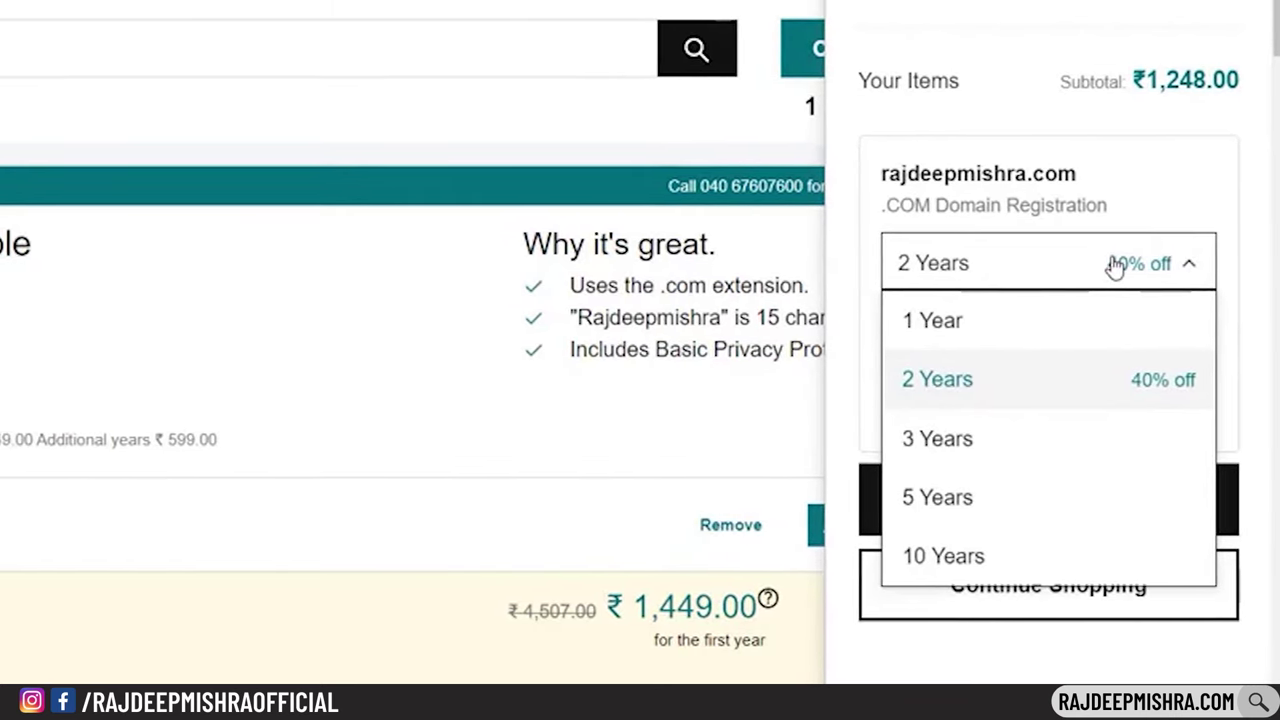
left_click(1123, 268)
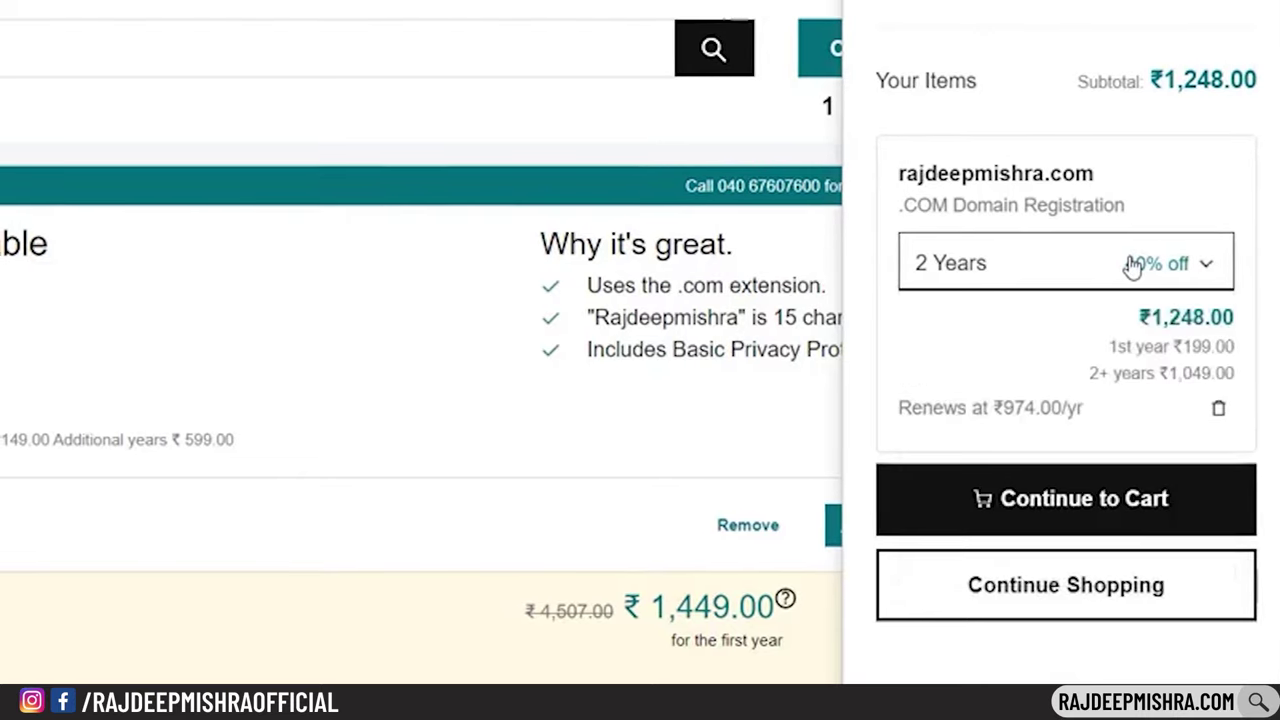
left_click(1125, 471)
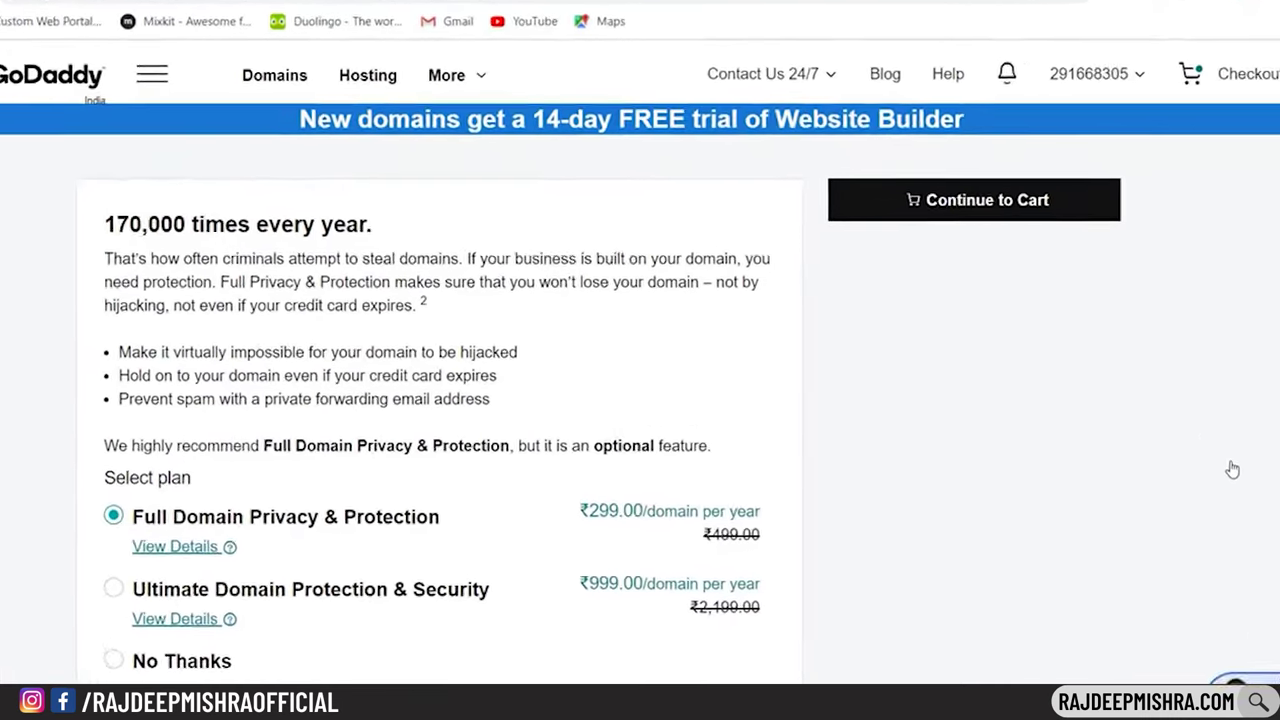
Step: Decline both the domain privacy and protection plan and the Professional Email add-on by choosing No Thanks
scroll(557, 206, "down", 4)
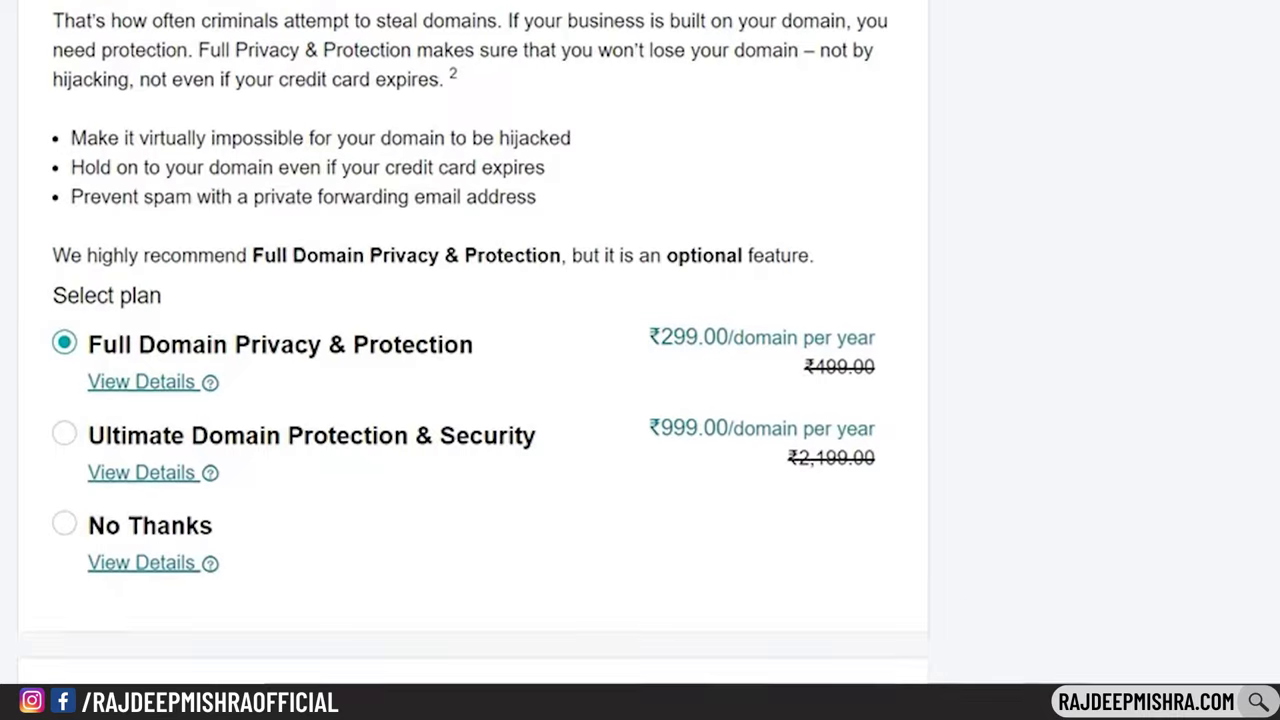
left_click(65, 237)
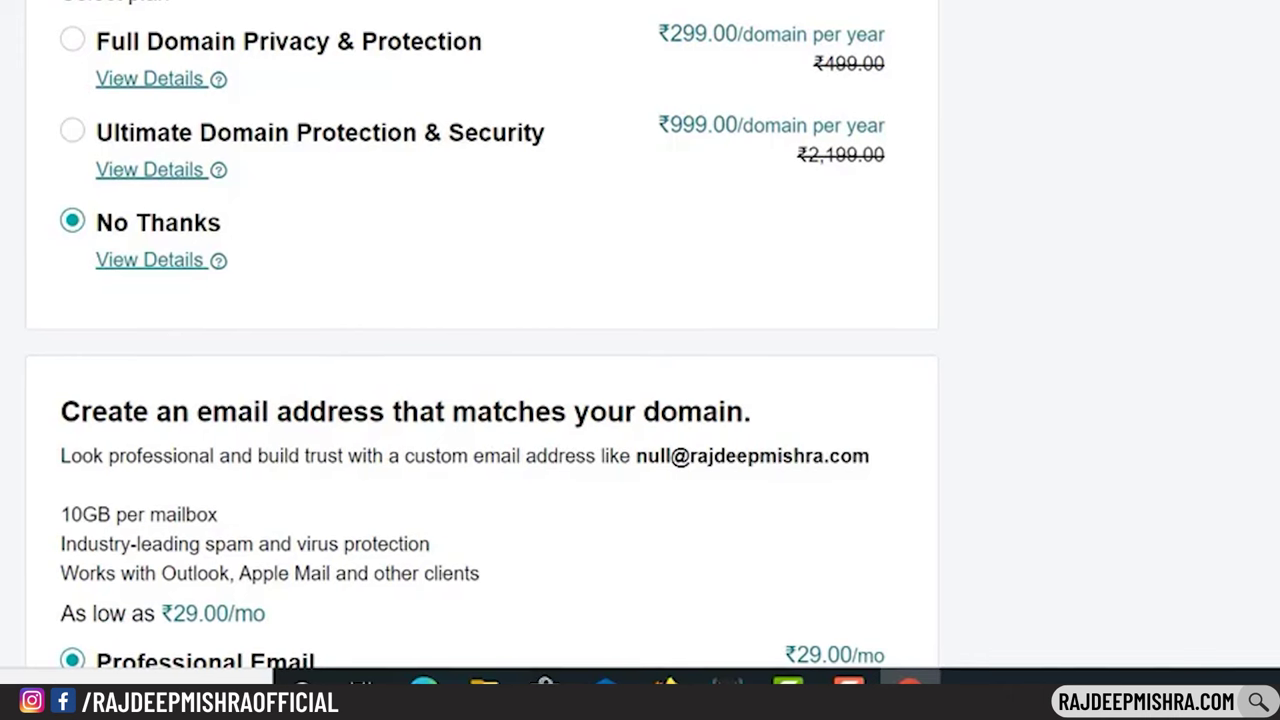
scroll(480, 340, "down", 4)
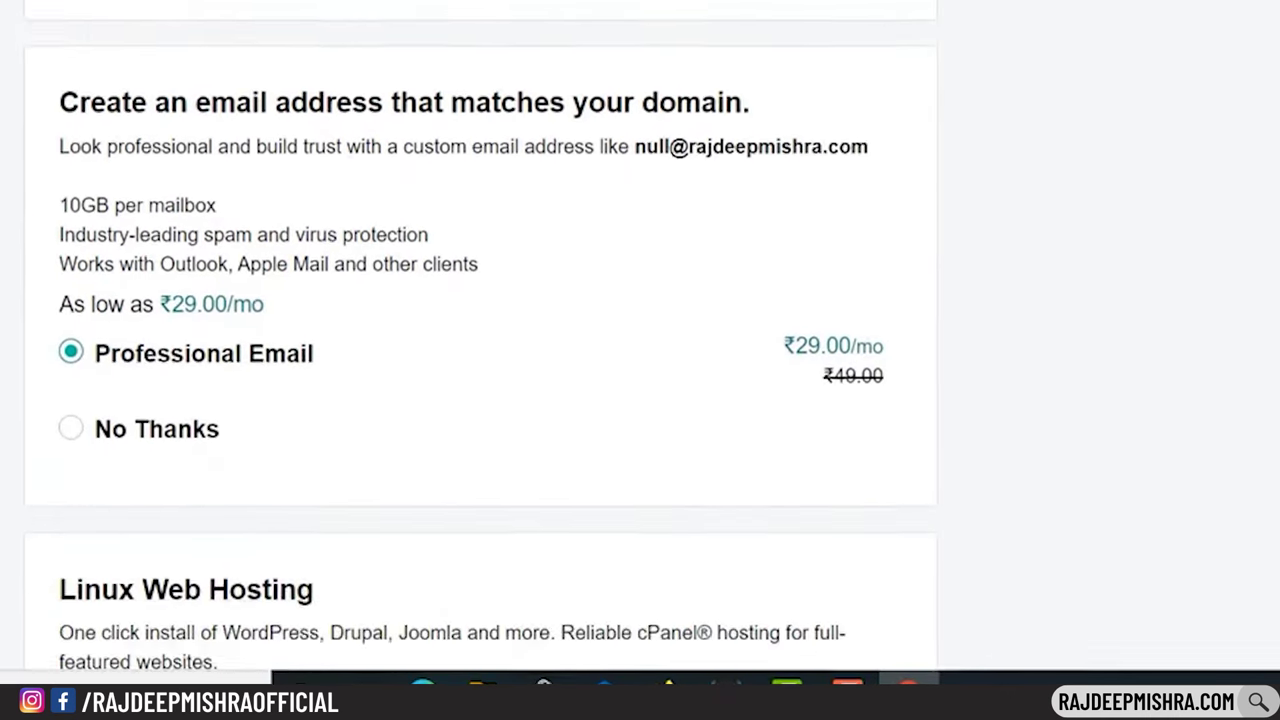
scroll(782, 231, "down", 1)
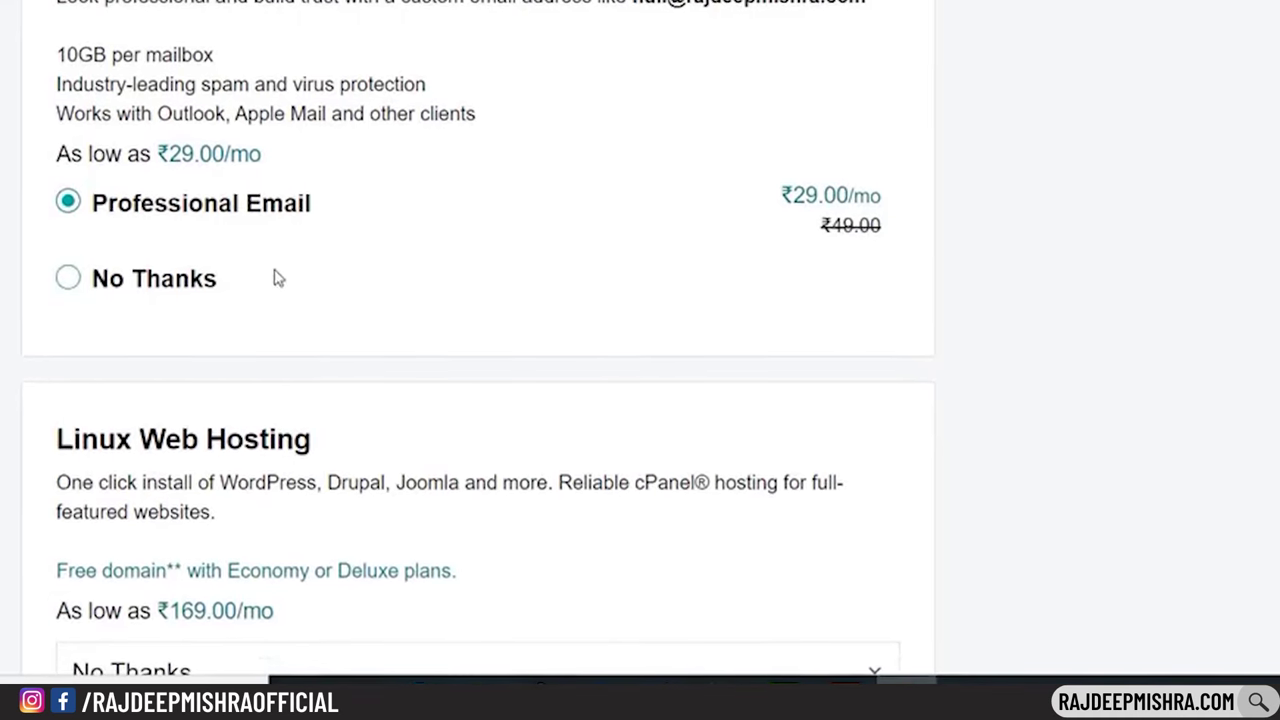
left_click(66, 288)
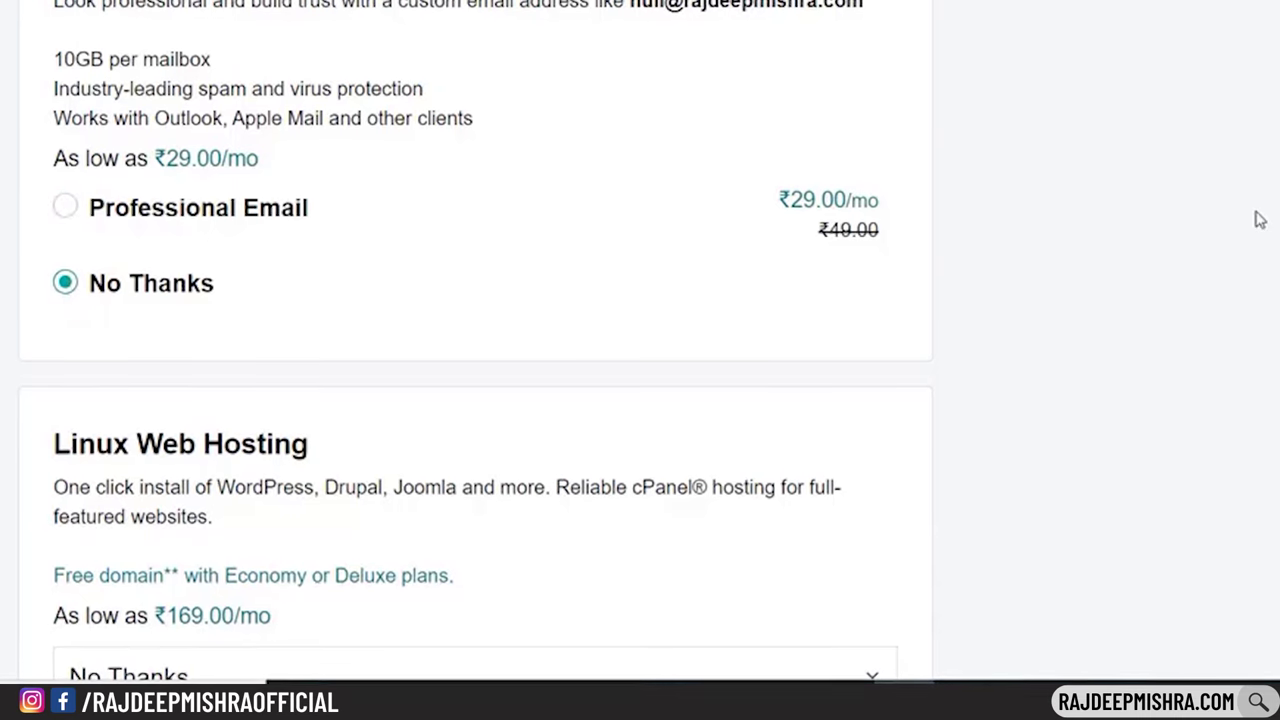
Step: Leave Linux Web Hosting at No Thanks and continue to the cart
scroll(640, 360, "down", 4)
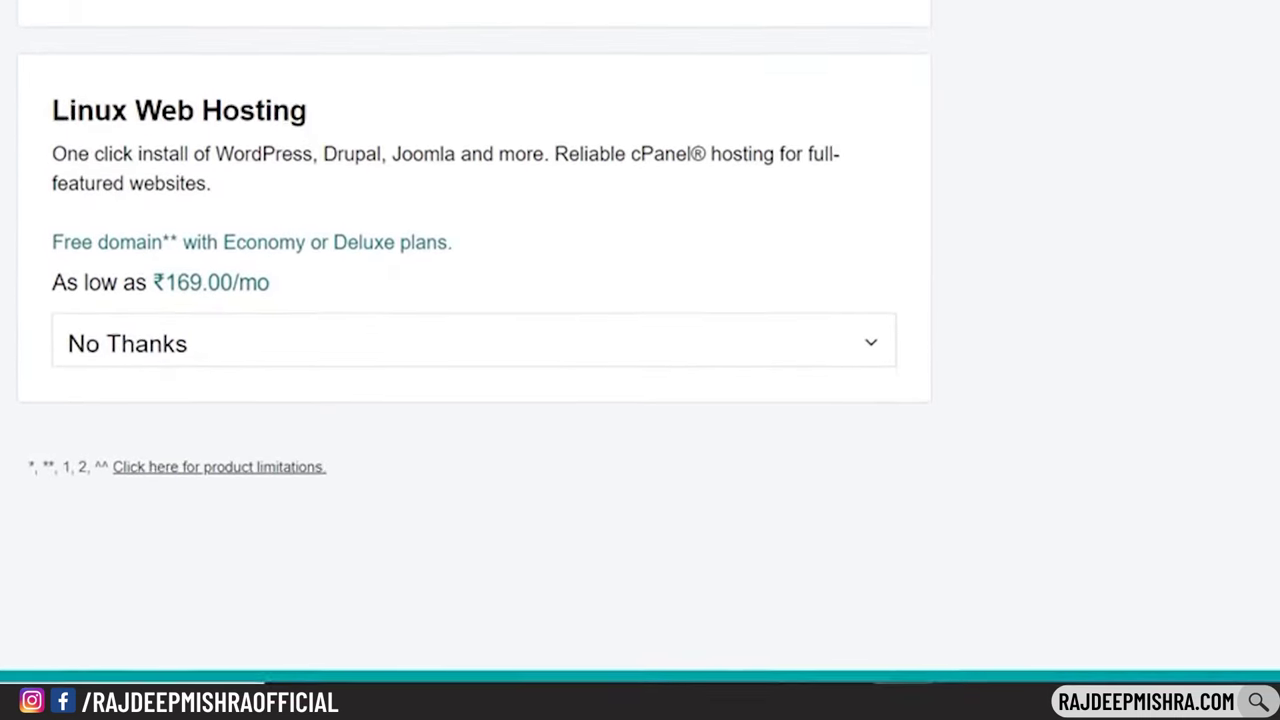
scroll(640, 360, "up", 4)
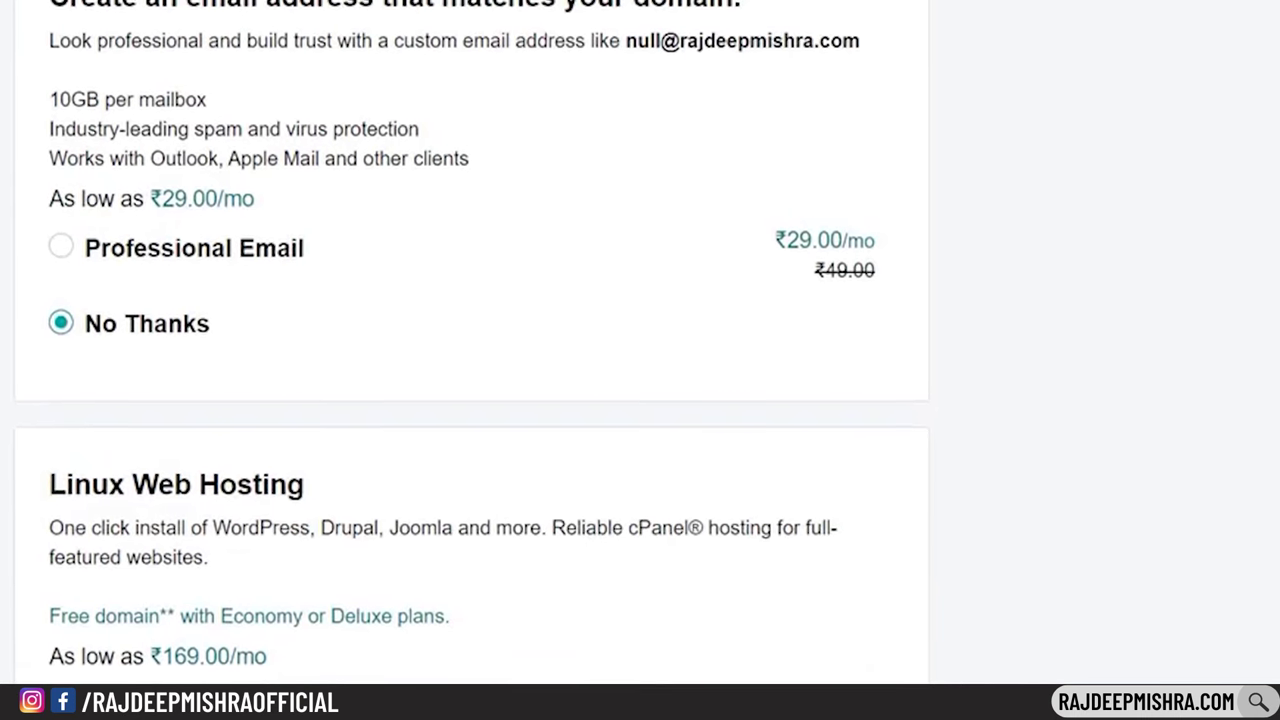
scroll(640, 400, "up", 5)
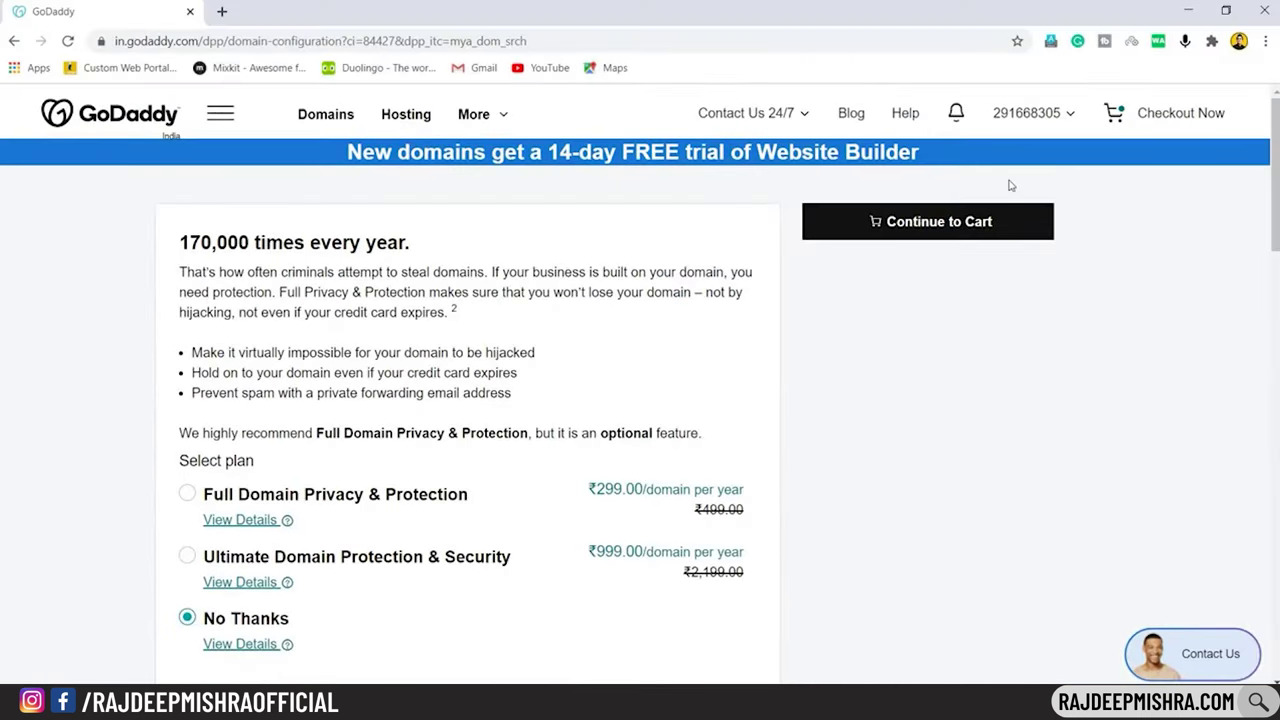
left_click(968, 222)
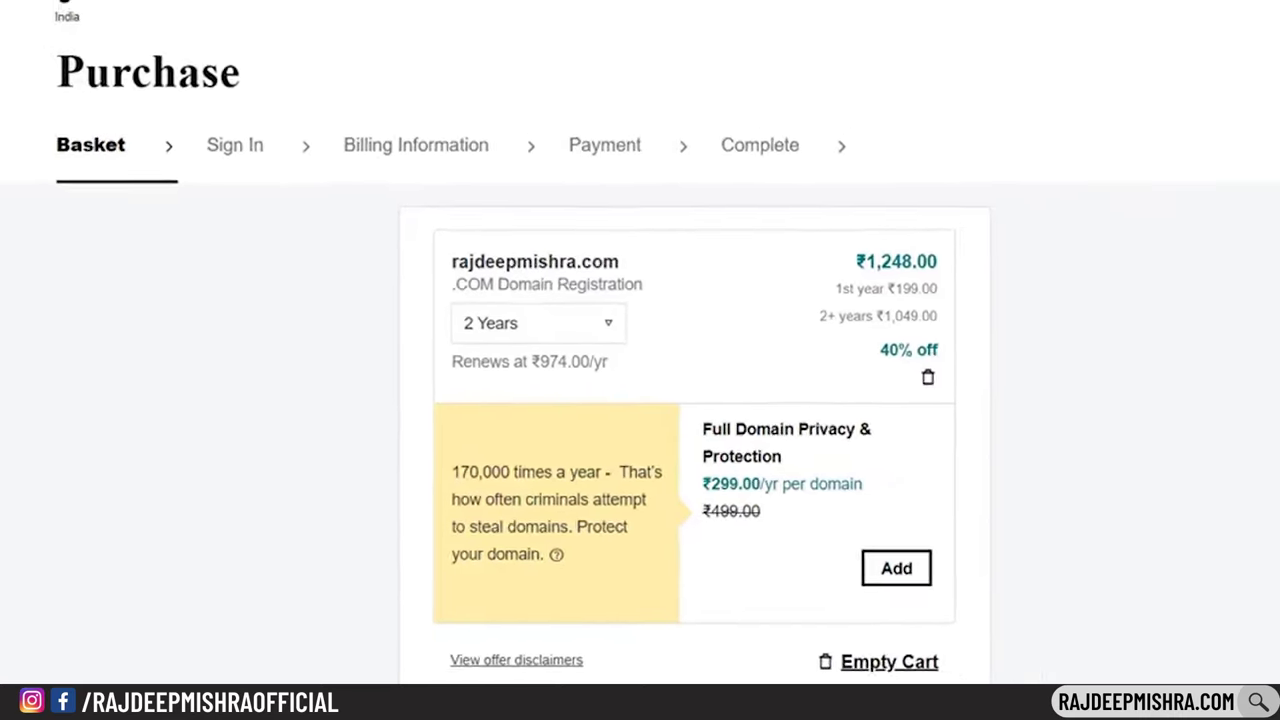
Step: Review the .com domain registration and subtotal in the basket, then proceed to checkout
scroll(640, 384, "down", 10)
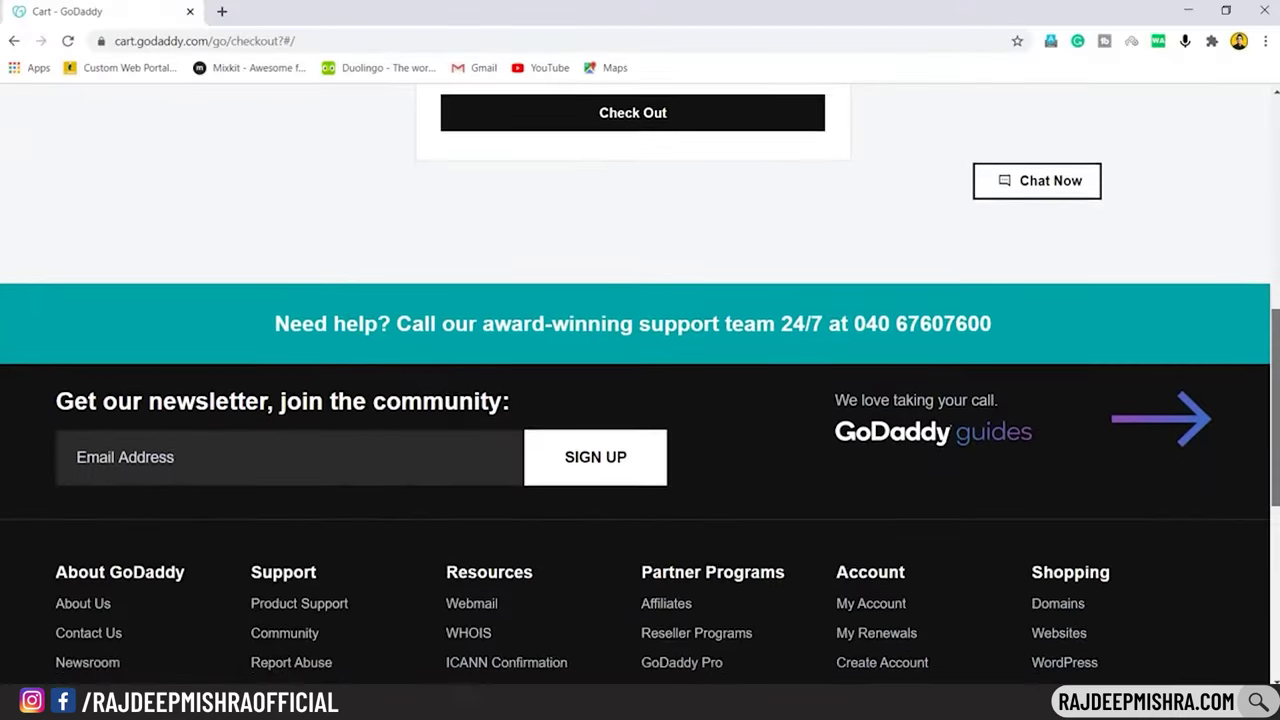
scroll(1277, 293, "up", 5)
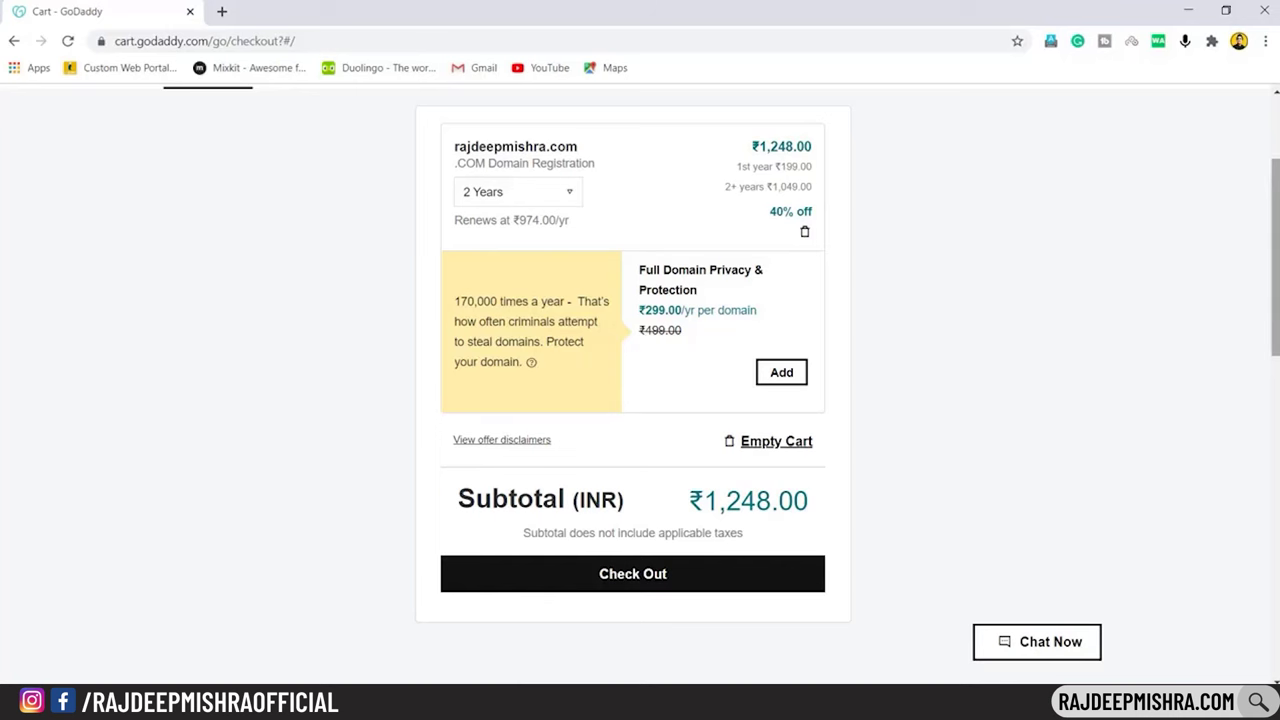
scroll(1275, 250, "up", 2)
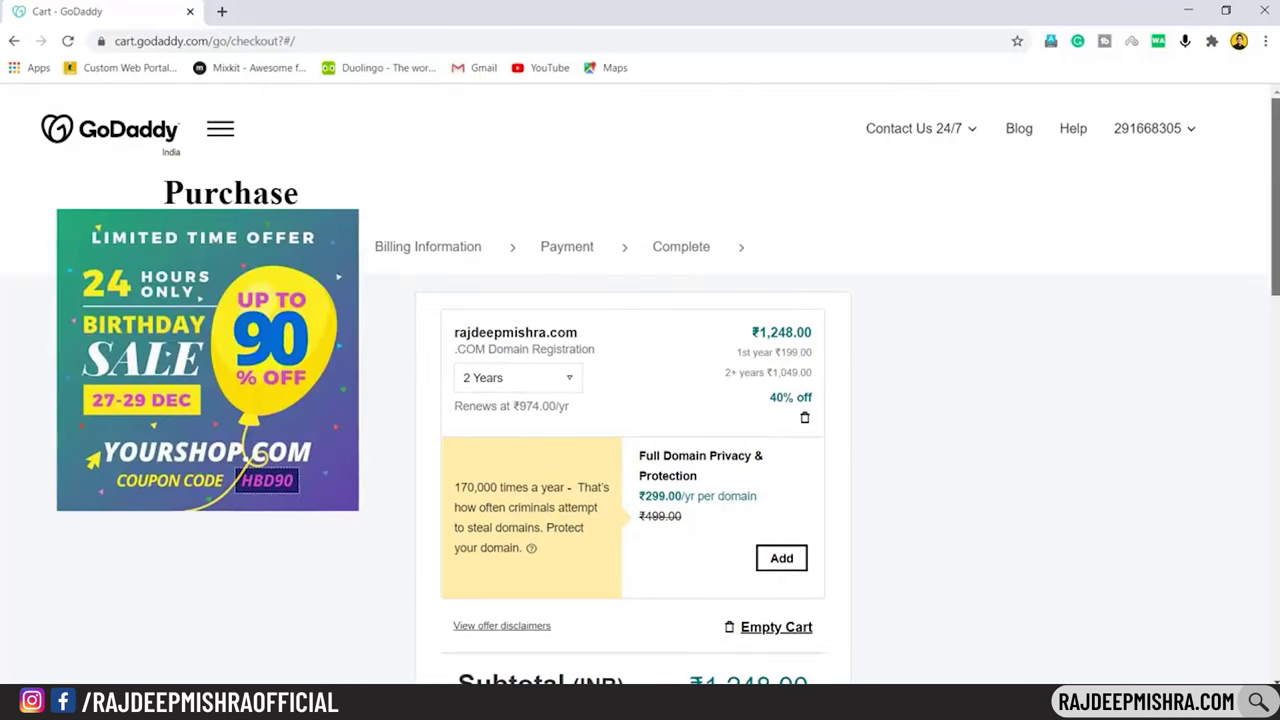
scroll(1275, 250, "down", 2)
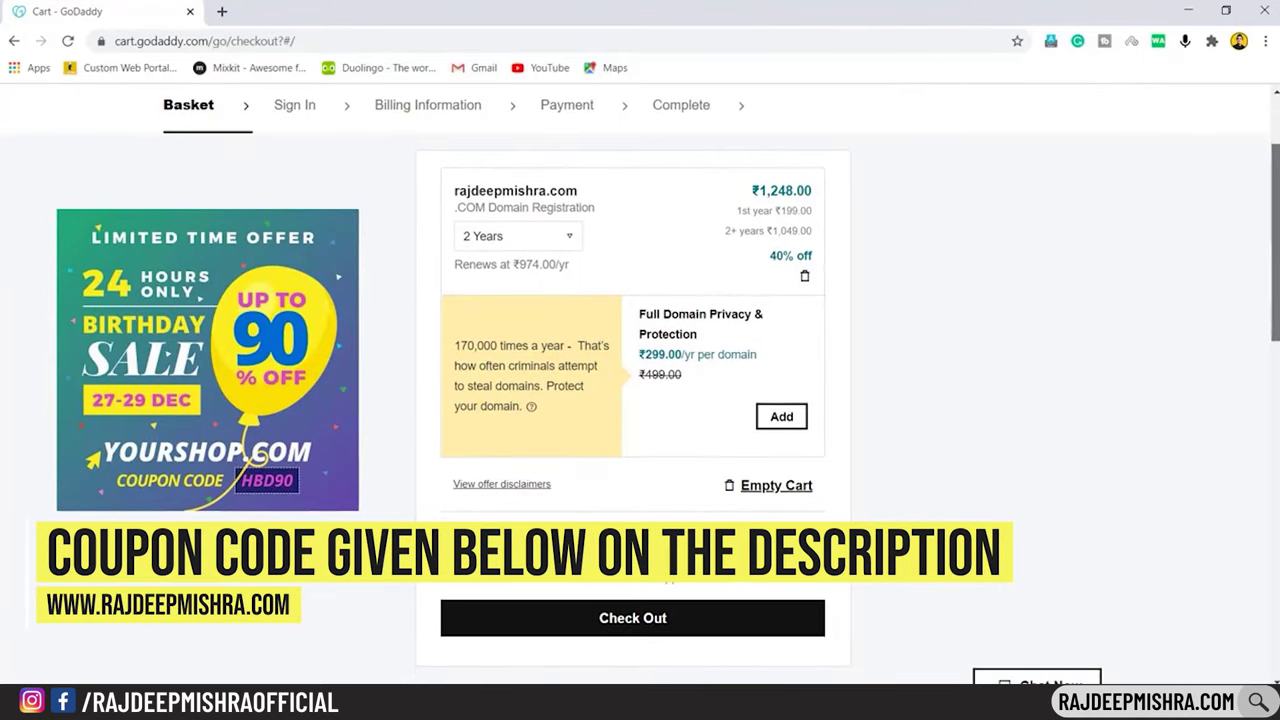
scroll(640, 390, "down", 1)
scroll(640, 380, "down", 1)
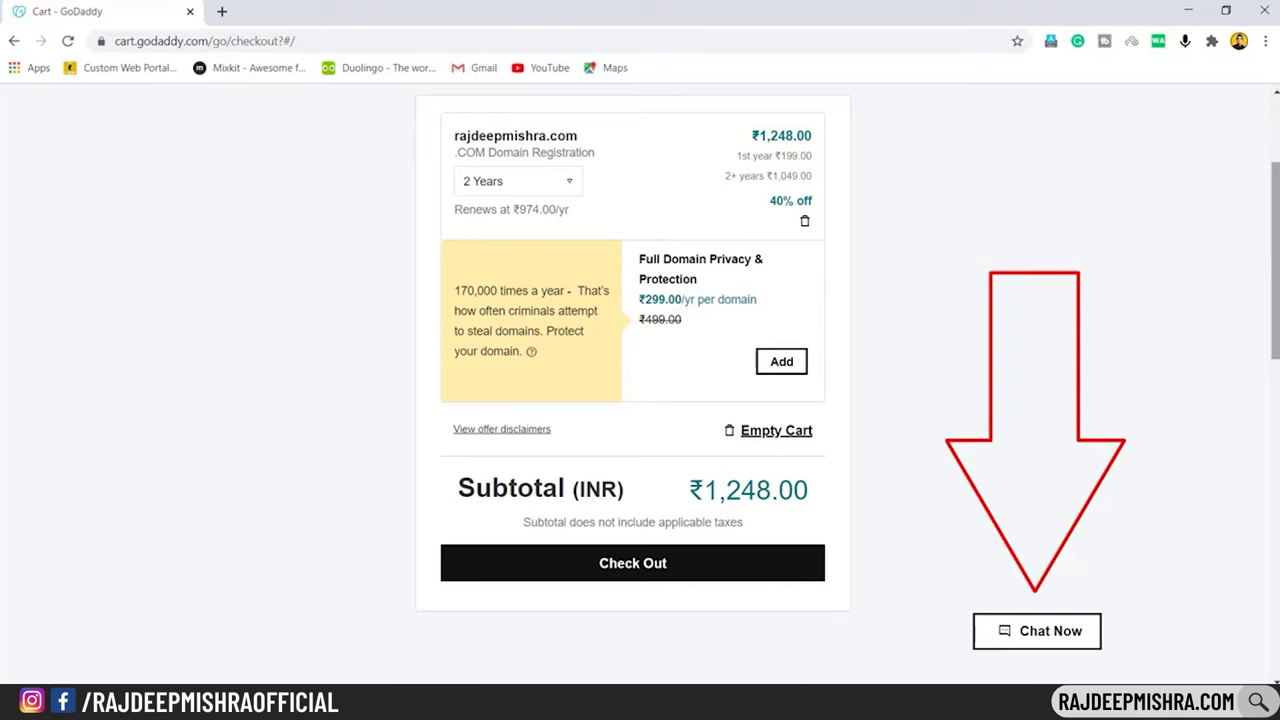
left_click(703, 568)
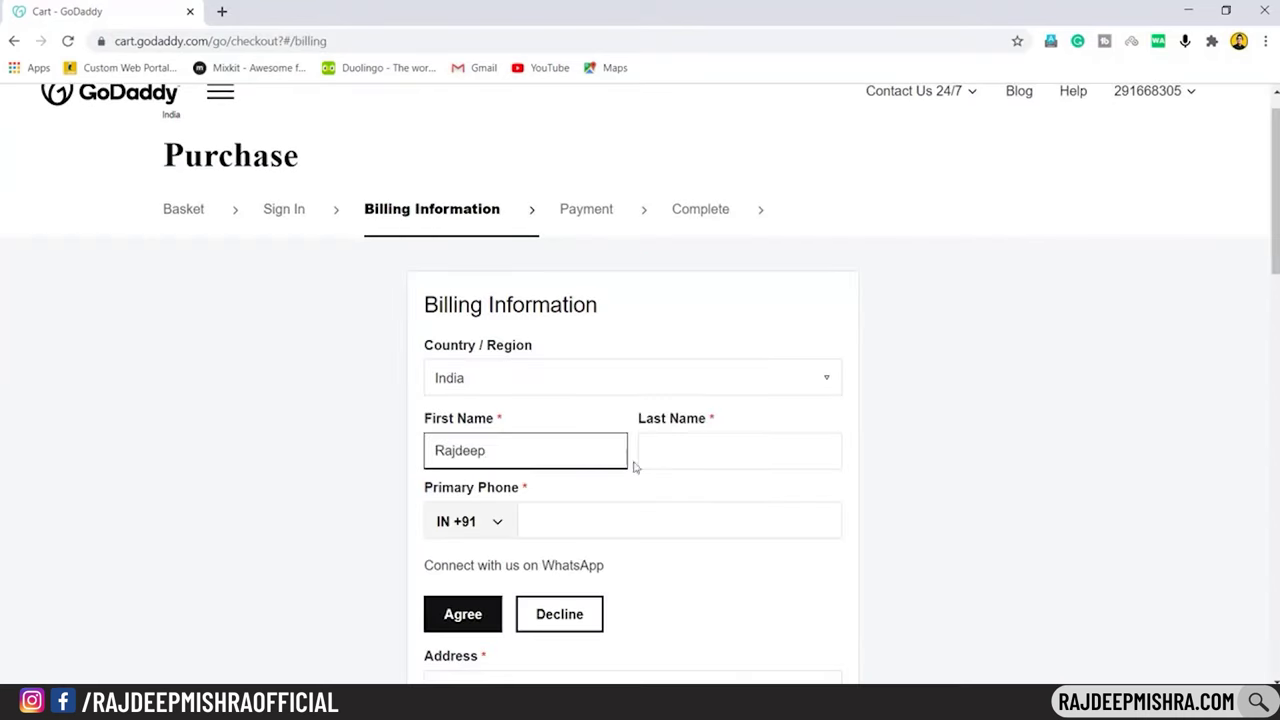
Step: Complete the billing information with the customer's last name, primary phone, address, postal code, state and city, and save it
left_click(676, 457)
type("Mishra")
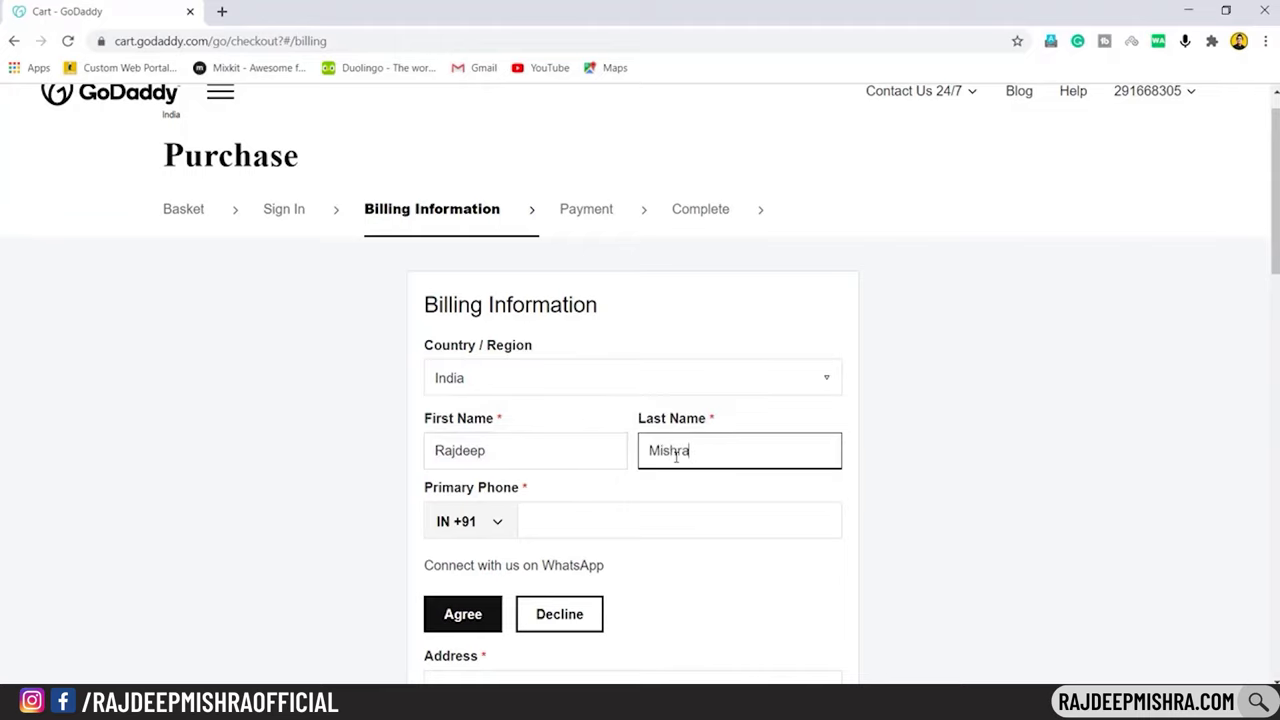
left_click(634, 522)
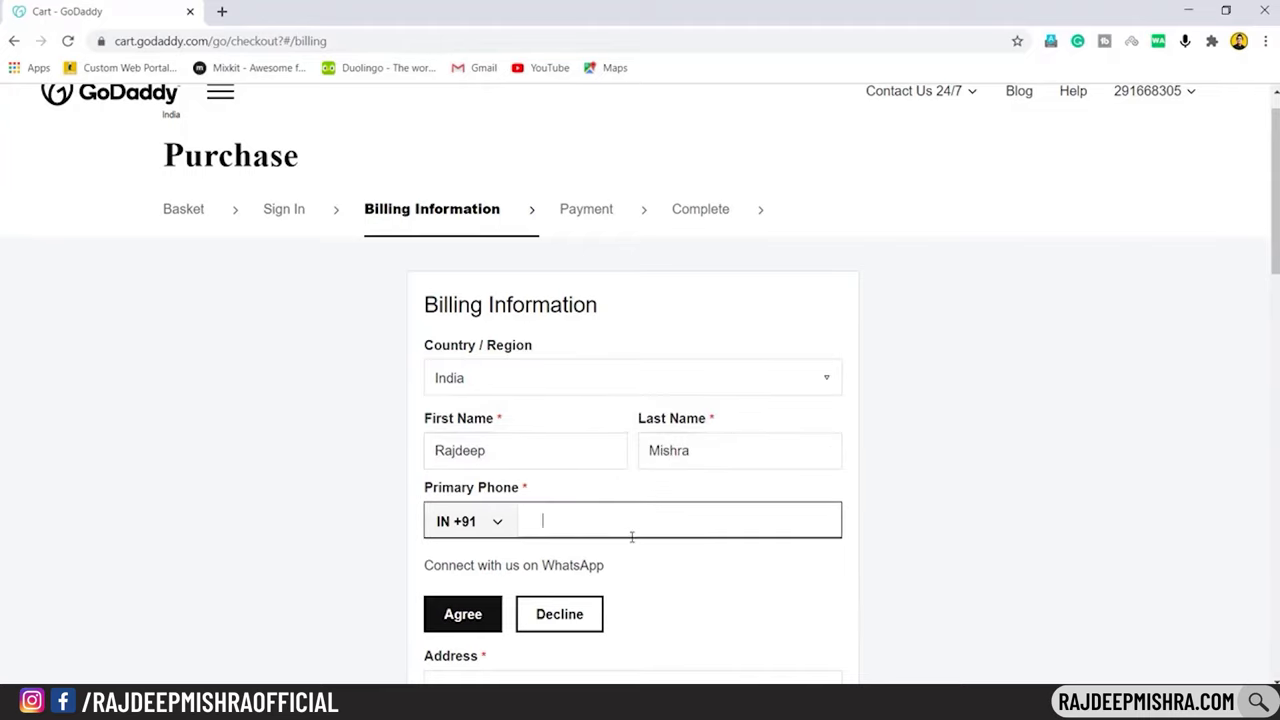
left_click_drag(1275, 190, 1275, 232)
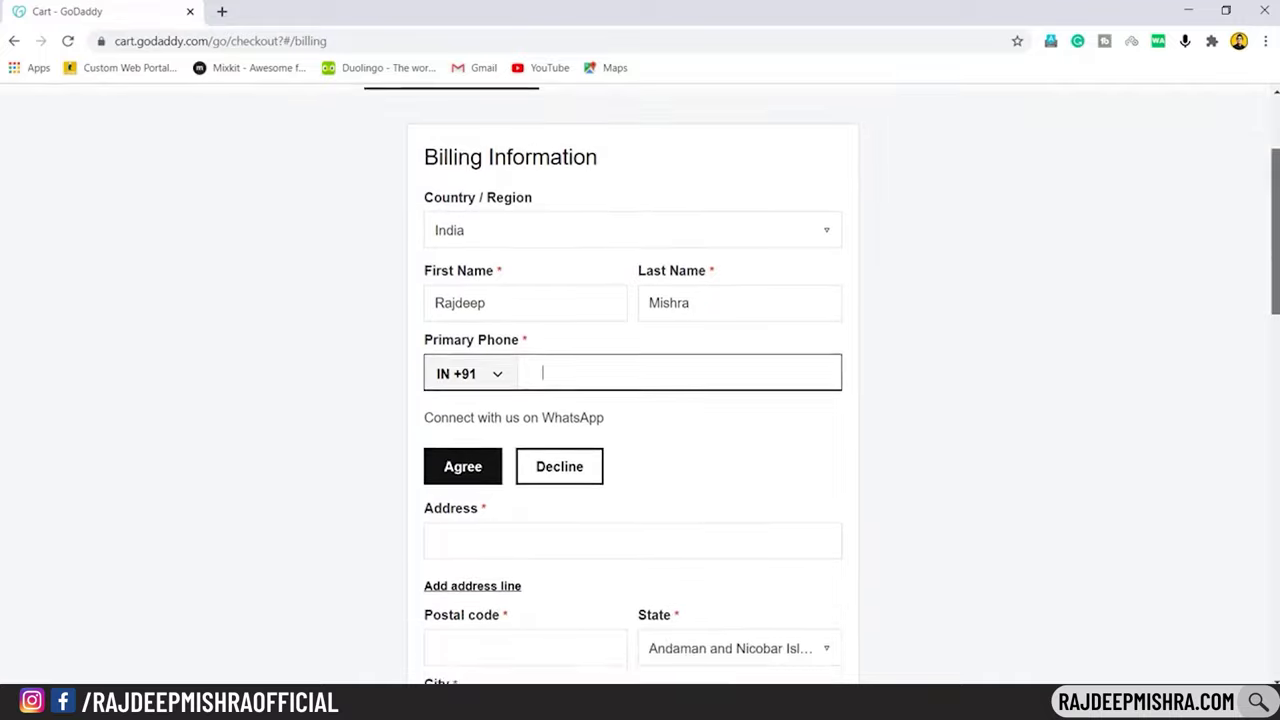
scroll(640, 384, "down", 1)
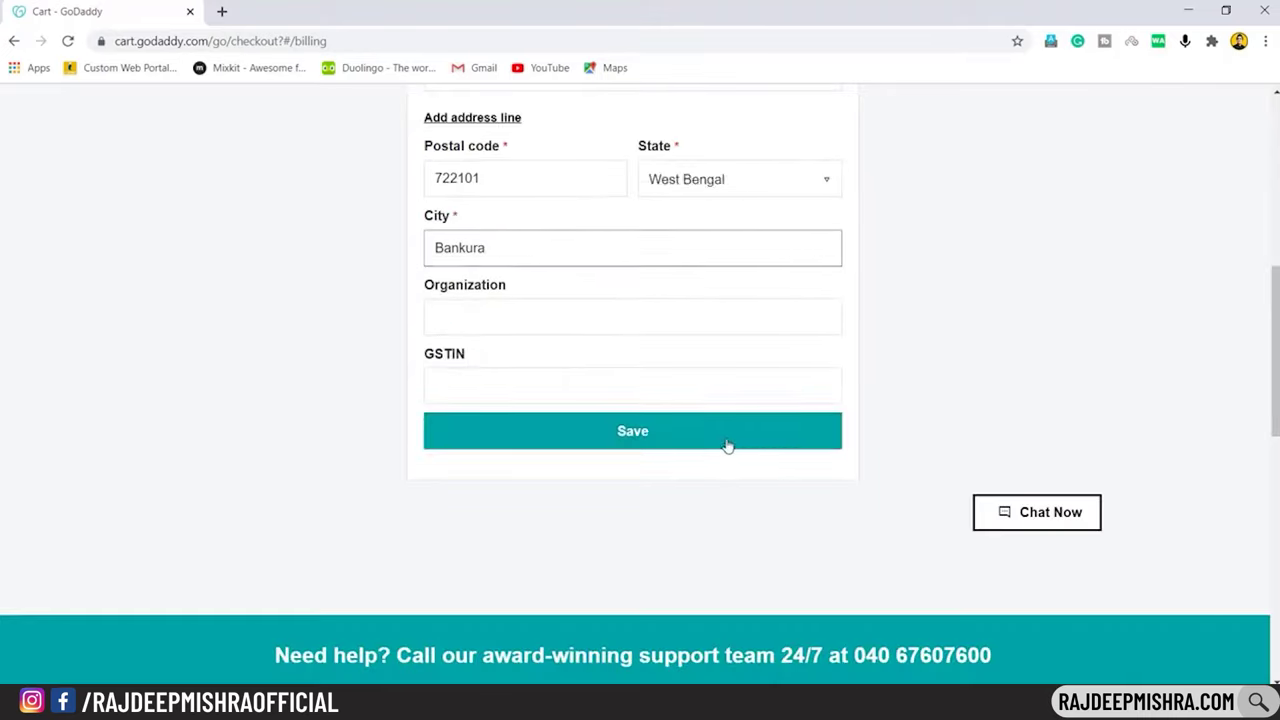
left_click(726, 447)
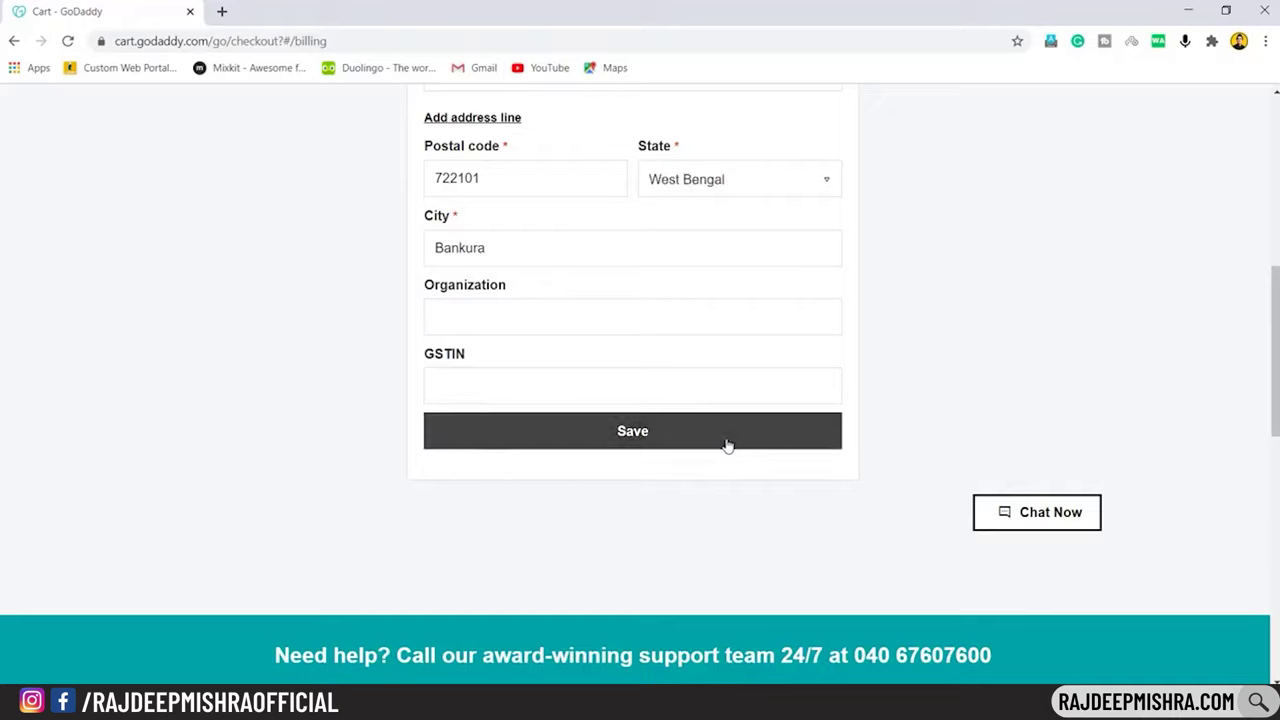